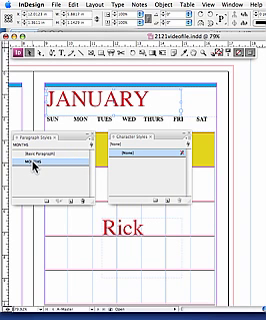
- Highlight the word 'Rick' in the calendar date cell with the Type tool
{"action": "key", "text": "t"}
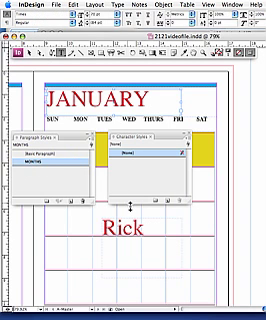
{"action": "left_click_drag", "start_coordinate": [143, 230], "coordinate": [95, 232]}
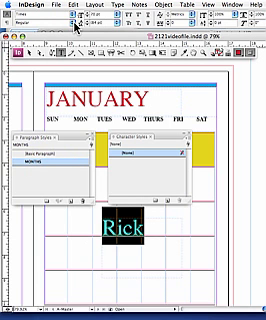
- Set Rick to Italic and reduce its font size
{"action": "left_click", "coordinate": [249, 57]}
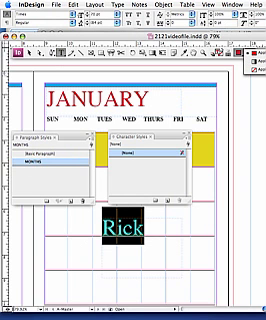
{"action": "left_click", "coordinate": [68, 18]}
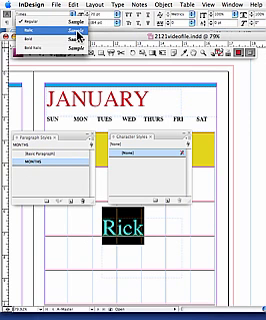
{"action": "left_click", "coordinate": [74, 33]}
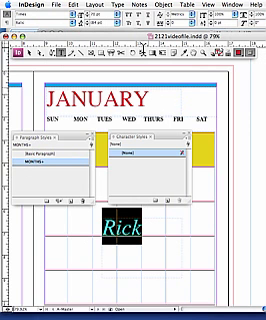
{"action": "left_click", "coordinate": [147, 38]}
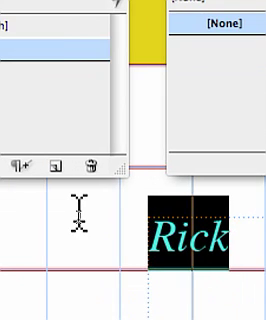
- Reselect Rick and apply the MONTHS paragraph style to it
{"action": "right_click", "coordinate": [80, 213]}
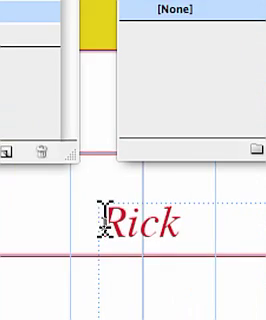
{"action": "left_click_drag", "start_coordinate": [103, 218], "coordinate": [135, 218]}
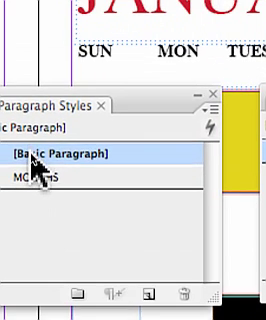
{"action": "left_click_drag", "start_coordinate": [35, 158], "coordinate": [87, 204]}
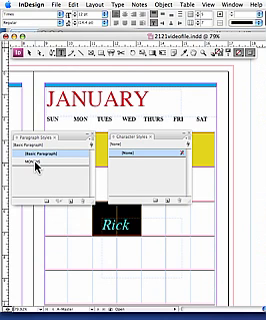
{"action": "left_click", "coordinate": [36, 161]}
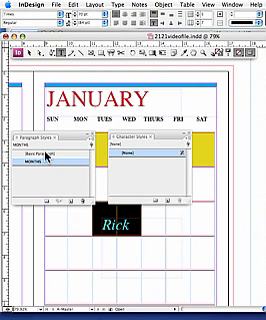
{"action": "left_click", "coordinate": [45, 153]}
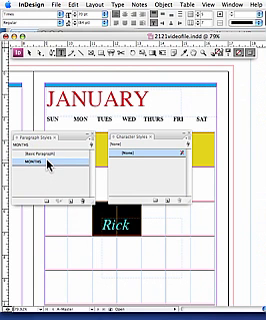
- Select Rick's frame and apply the MONTHS paragraph style to it
{"action": "left_click", "coordinate": [127, 224]}
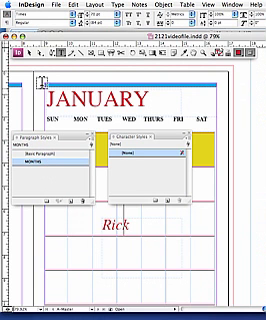
{"action": "left_click", "coordinate": [22, 54]}
{"action": "left_click", "coordinate": [118, 226]}
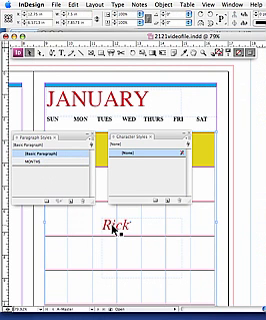
{"action": "left_click", "coordinate": [45, 162]}
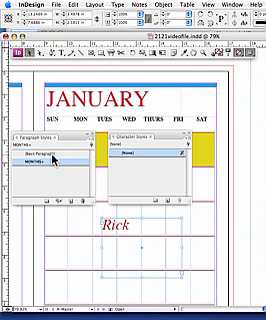
{"action": "left_click", "coordinate": [53, 154]}
{"action": "left_click", "coordinate": [42, 163]}
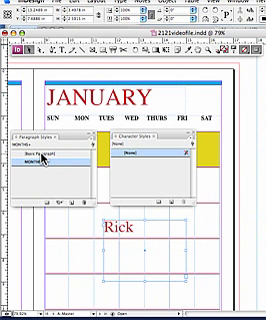
- Apply [Basic Paragraph] then MONTHS again, and reselect Rick with the Type tool
{"action": "left_click", "coordinate": [42, 154]}
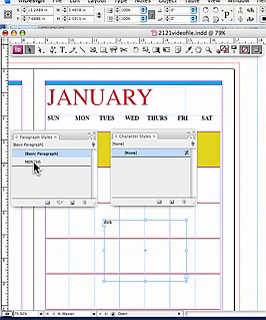
{"action": "left_click", "coordinate": [35, 162]}
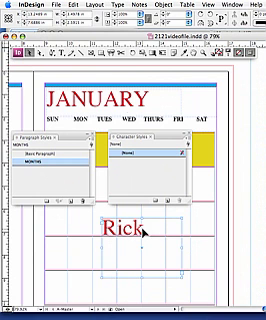
{"action": "left_click", "coordinate": [64, 59]}
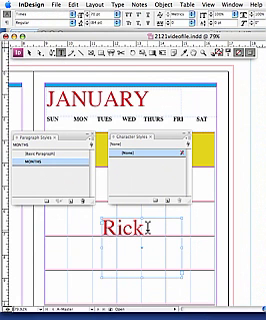
{"action": "left_click_drag", "start_coordinate": [145, 228], "coordinate": [95, 228]}
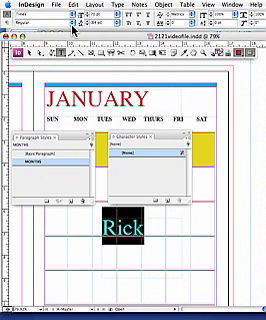
- Override Rick's MONTHS style with Bold and open the paragraph style options
{"action": "left_click", "coordinate": [73, 24]}
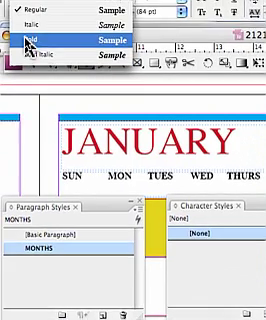
{"action": "left_click", "coordinate": [27, 34]}
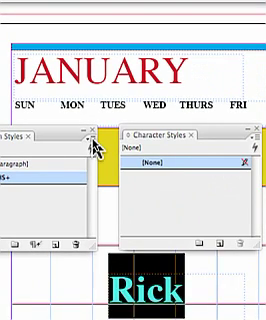
{"action": "left_click", "coordinate": [92, 137]}
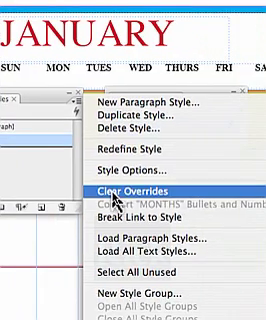
- Clear the bold override and reapply MONTHS to Rick
{"action": "left_click", "coordinate": [130, 190]}
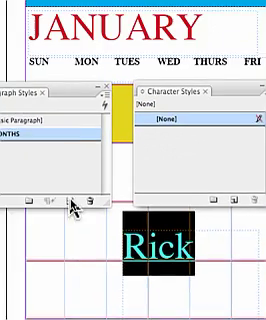
{"action": "left_click", "coordinate": [38, 158]}
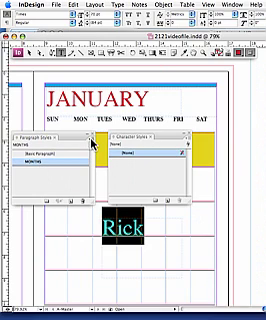
- Create a paragraph style named 'holidays' based on MONTHS from the Paragraph Styles menu
{"action": "left_click", "coordinate": [92, 136]}
{"action": "left_click", "coordinate": [130, 140]}
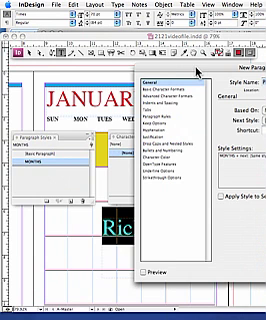
{"action": "mouse_move", "coordinate": [197, 62]}
{"action": "left_mouse_down"}
{"action": "mouse_move", "coordinate": [175, 72]}
{"action": "mouse_move", "coordinate": [80, 72]}
{"action": "left_mouse_up"}
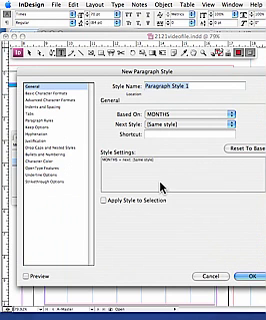
{"action": "type", "text": "holida"}
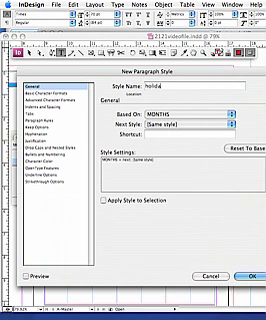
{"action": "type", "text": "ys"}
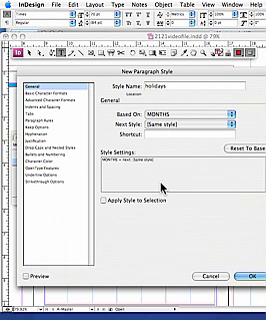
{"action": "left_click", "coordinate": [248, 278]}
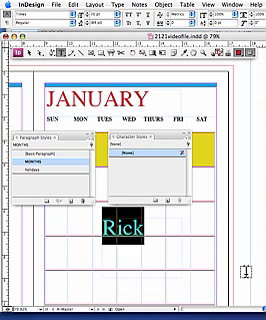
- Draw a small text frame on the page for the word 'thanksgiving'
{"action": "mouse_move", "coordinate": [57, 251]}
{"action": "left_mouse_down"}
{"action": "mouse_move", "coordinate": [93, 257]}
{"action": "mouse_move", "coordinate": [115, 265]}
{"action": "left_mouse_up"}
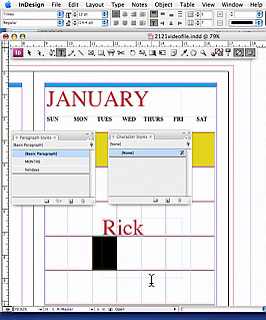
{"action": "left_click", "coordinate": [169, 97]}
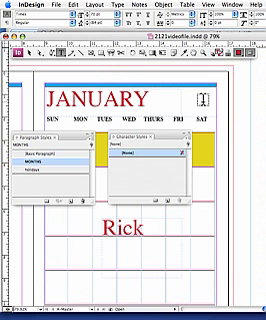
{"action": "key", "text": "f"}
{"action": "left_click_drag", "start_coordinate": [202, 100], "coordinate": [242, 118]}
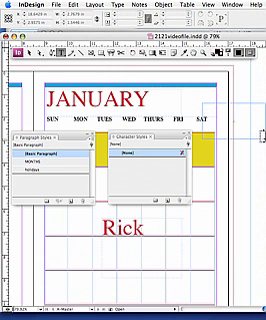
{"action": "key", "text": "t"}
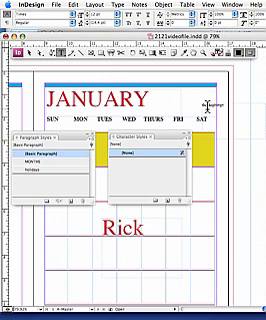
- Move the thanksgiving frame into the lower-left date cell, leaving it Basic Paragraph
{"action": "left_click", "coordinate": [29, 58]}
{"action": "left_click_drag", "start_coordinate": [213, 106], "coordinate": [59, 249]}
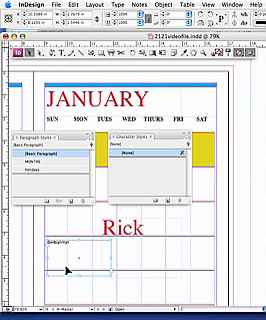
{"action": "left_click", "coordinate": [30, 171]}
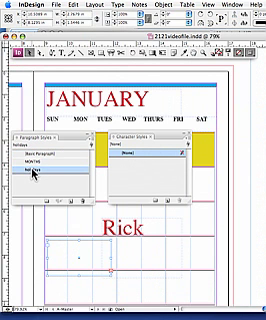
{"action": "left_click", "coordinate": [36, 156]}
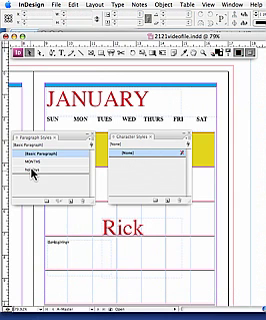
- Give the holidays style 8 pt size, Center alignment and magenta character color
{"action": "double_click", "coordinate": [33, 171]}
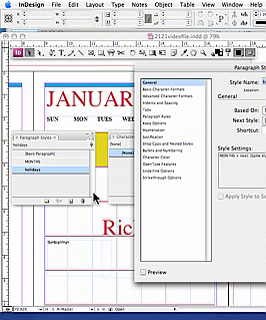
{"action": "left_click_drag", "start_coordinate": [198, 65], "coordinate": [98, 60]}
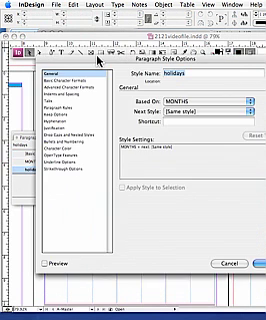
{"action": "left_click", "coordinate": [78, 80]}
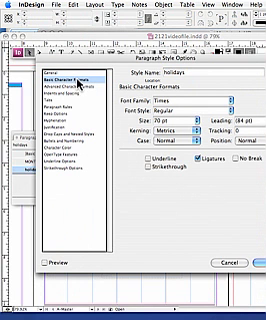
{"action": "left_click", "coordinate": [198, 121]}
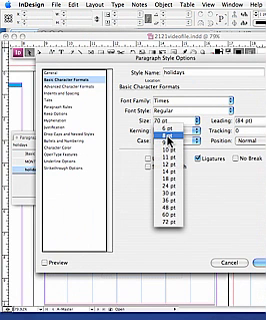
{"action": "left_click", "coordinate": [169, 137]}
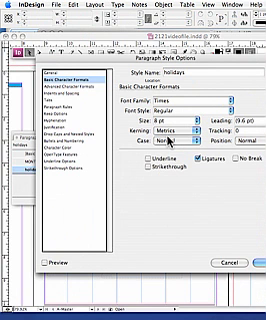
{"action": "left_click", "coordinate": [55, 93]}
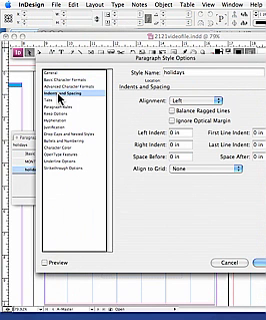
{"action": "left_click", "coordinate": [218, 101]}
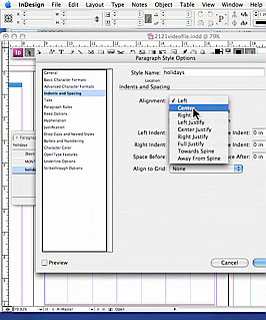
{"action": "left_click", "coordinate": [195, 108]}
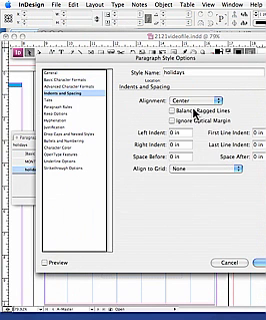
{"action": "left_click", "coordinate": [58, 148]}
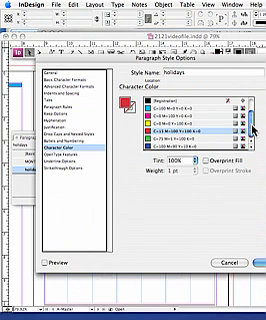
{"action": "left_click", "coordinate": [149, 117]}
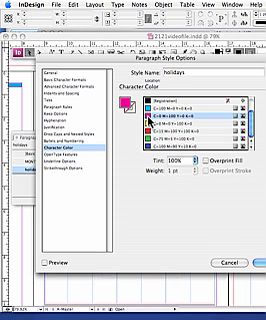
{"action": "left_click", "coordinate": [259, 266]}
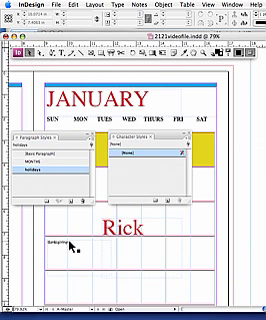
- Select 'thanksgiving' with the Type tool and apply the holidays style to it
{"action": "left_click", "coordinate": [40, 52]}
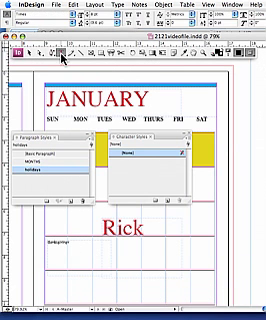
{"action": "left_click", "coordinate": [70, 242]}
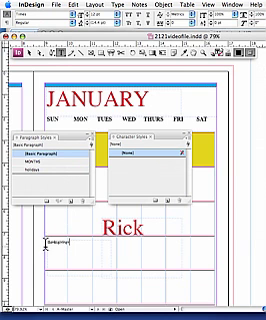
{"action": "double_click", "coordinate": [55, 241]}
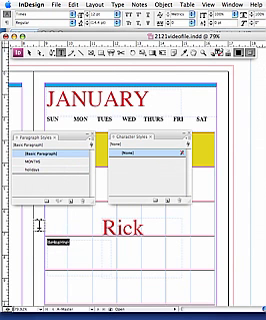
{"action": "left_click", "coordinate": [28, 170]}
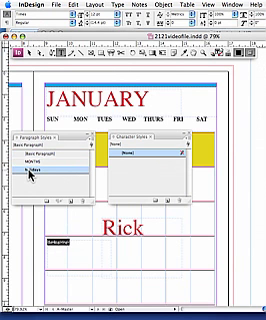
{"action": "left_click", "coordinate": [31, 57]}
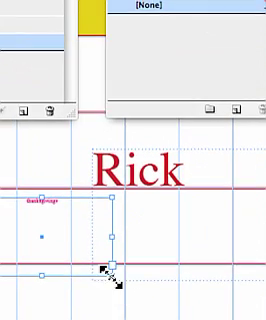
- Resize the thanksgiving frame to a small box inside the lower-left date cell
{"action": "right_click", "coordinate": [112, 276]}
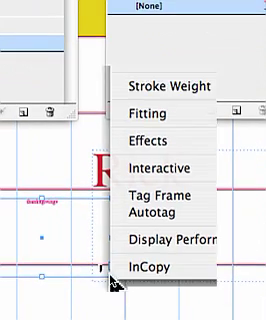
{"action": "key", "text": "Escape"}
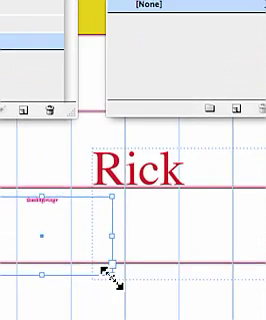
{"action": "left_click", "coordinate": [55, 268]}
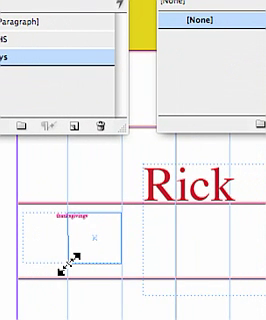
{"action": "mouse_move", "coordinate": [63, 262]}
{"action": "left_mouse_down"}
{"action": "mouse_move", "coordinate": [95, 262]}
{"action": "mouse_move", "coordinate": [78, 240]}
{"action": "left_mouse_up"}
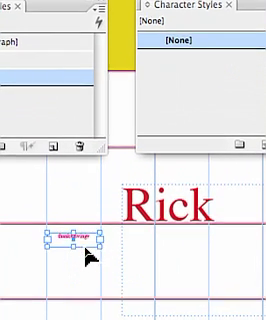
{"action": "left_click_drag", "start_coordinate": [47, 248], "coordinate": [88, 262]}
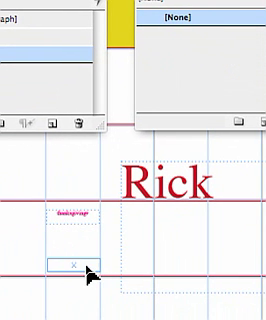
{"action": "left_click", "coordinate": [89, 268]}
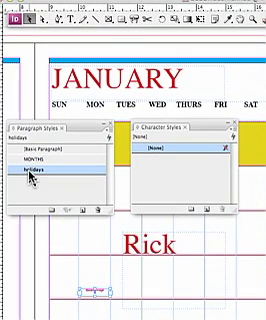
{"action": "left_click", "coordinate": [30, 169]}
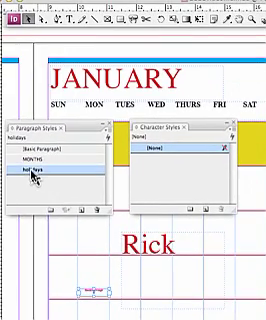
- Switch the holidays paragraph style's character color from magenta to [Black] and confirm
{"action": "double_click", "coordinate": [33, 172]}
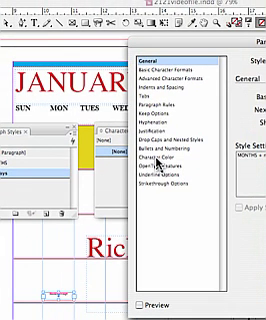
{"action": "left_click", "coordinate": [157, 157]}
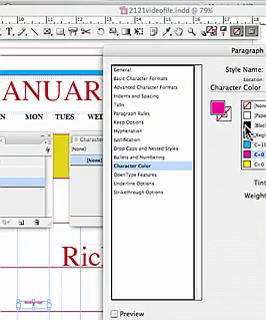
{"action": "left_click", "coordinate": [247, 125]}
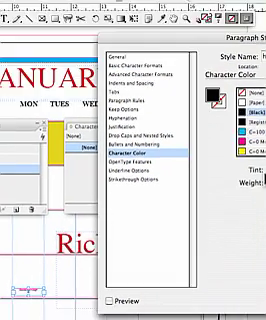
{"action": "key", "text": "Return"}
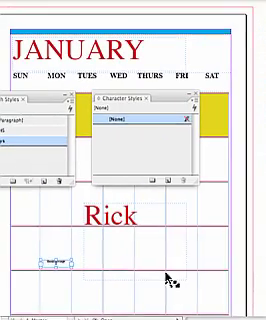